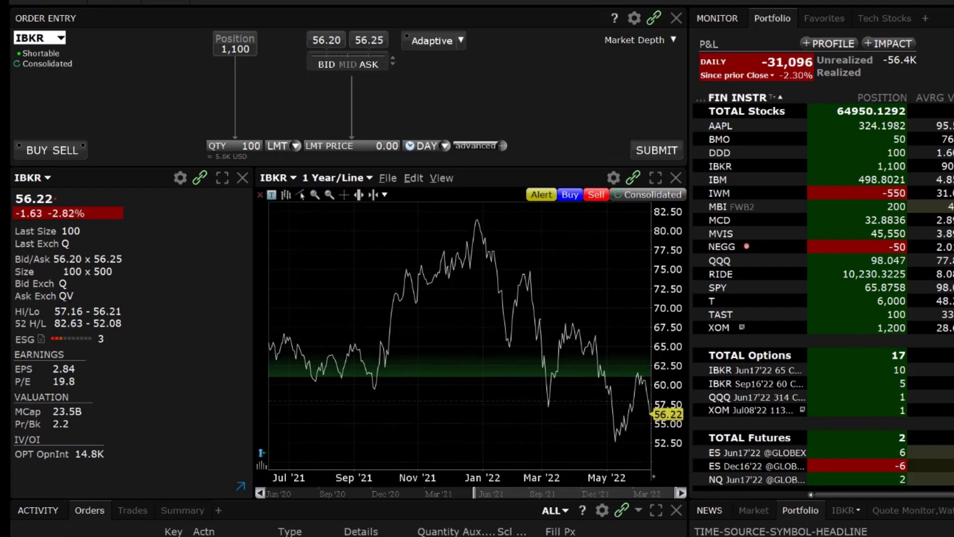
- Set up a buy of 200 AAPL shares and choose the VWAP algo order type
left_click(35, 39)
type("AAPL")
key("Return")
key("Return")
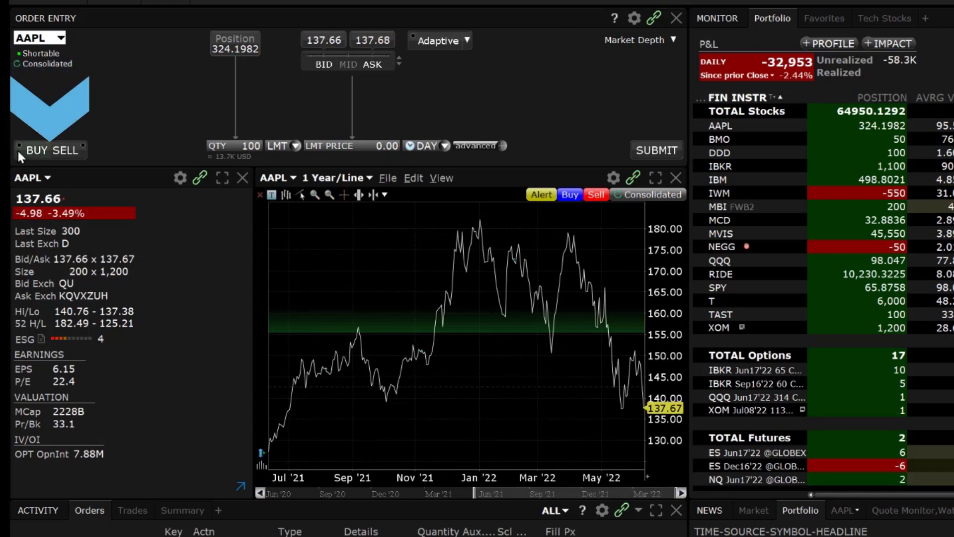
left_click(20, 146)
left_click(239, 147)
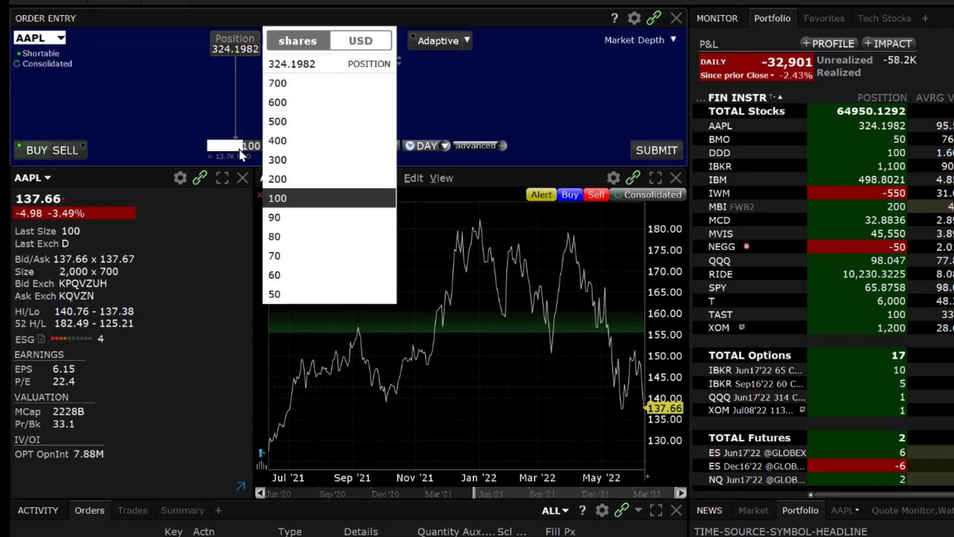
type("200")
key("Return")
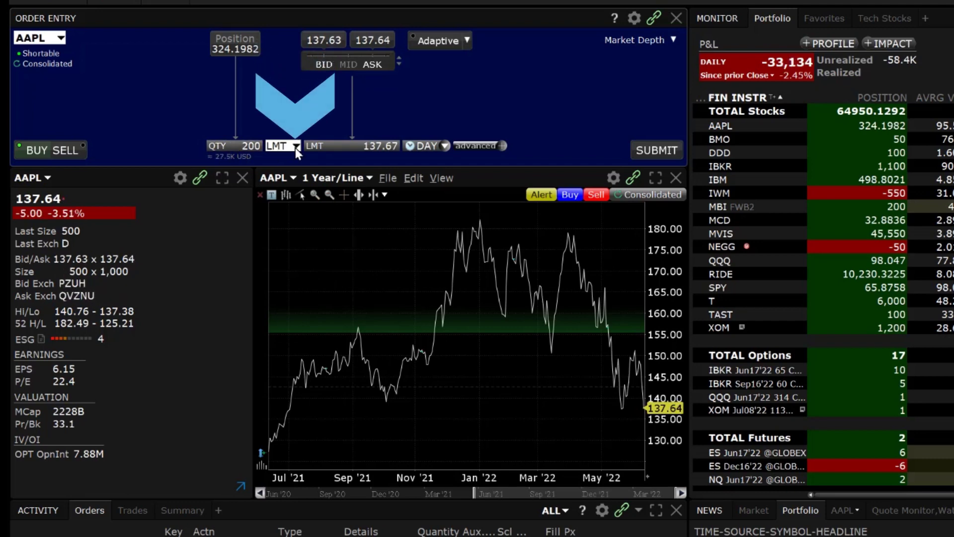
left_click(295, 147)
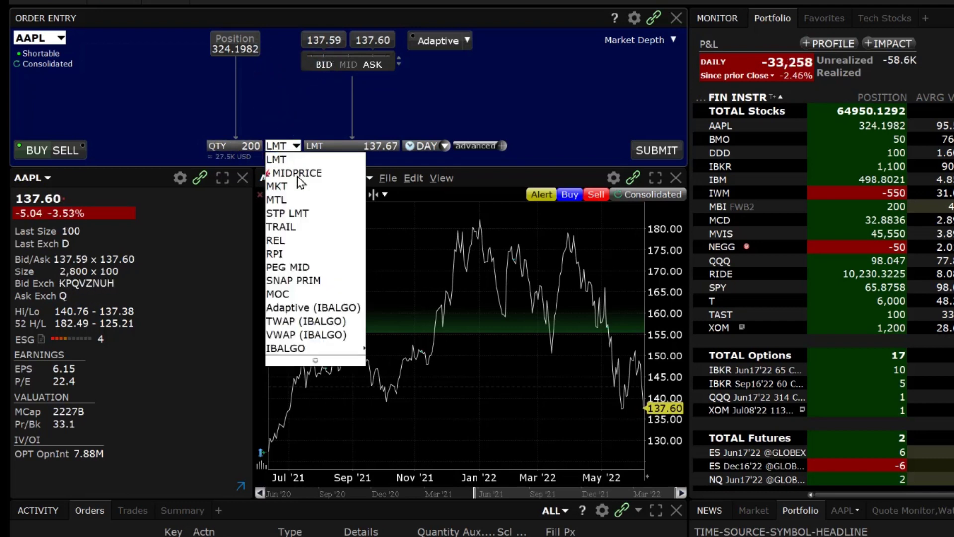
mouse_move(286, 349)
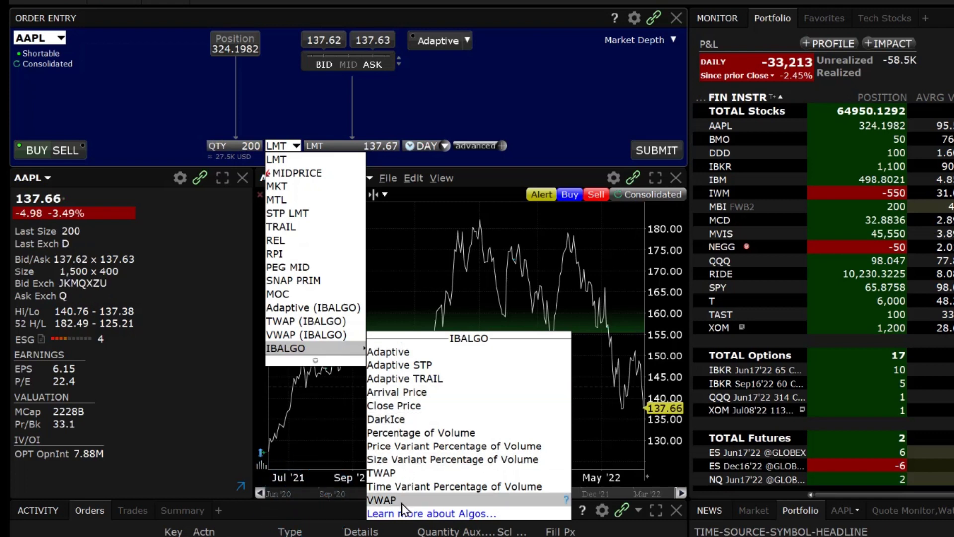
left_click(382, 500)
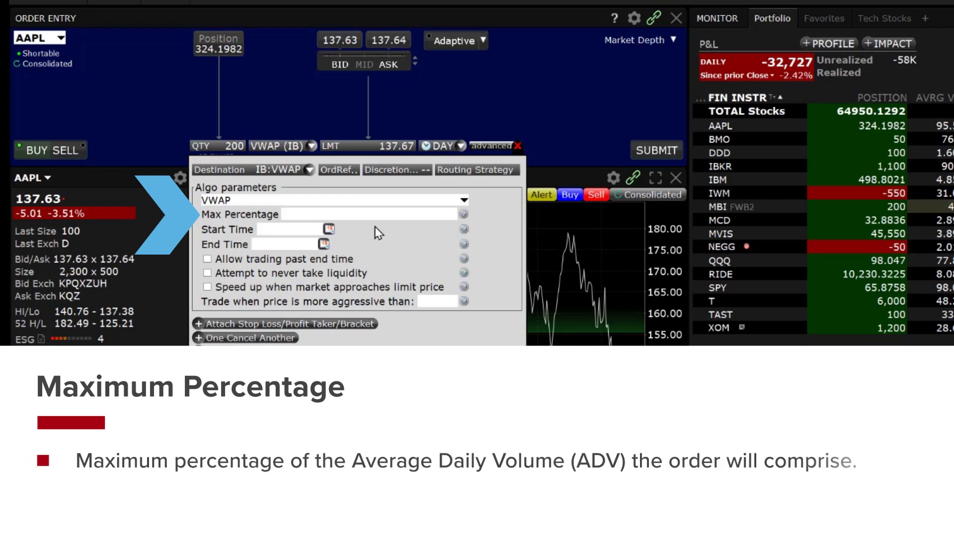
- Select the empty Max Percentage field in the VWAP algo parameters
left_click(415, 217)
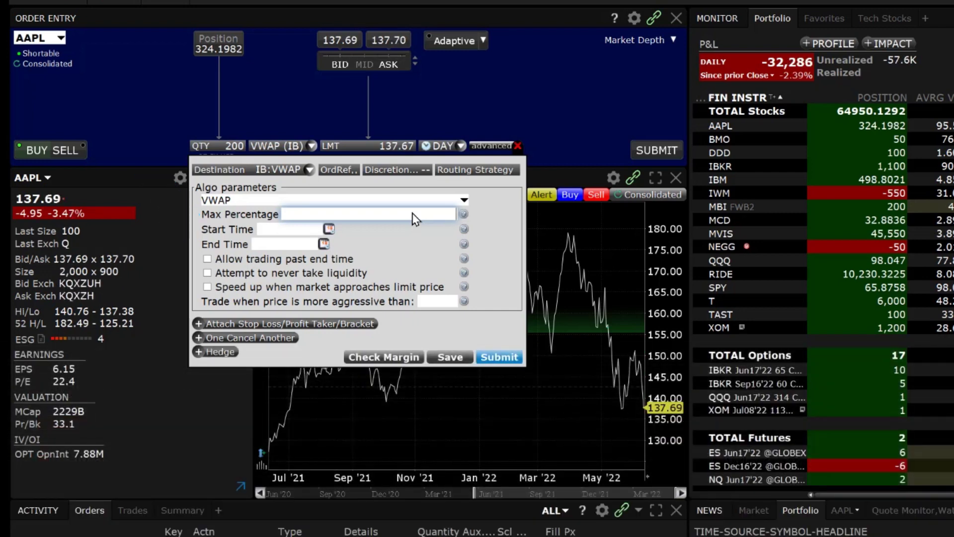
type("5")
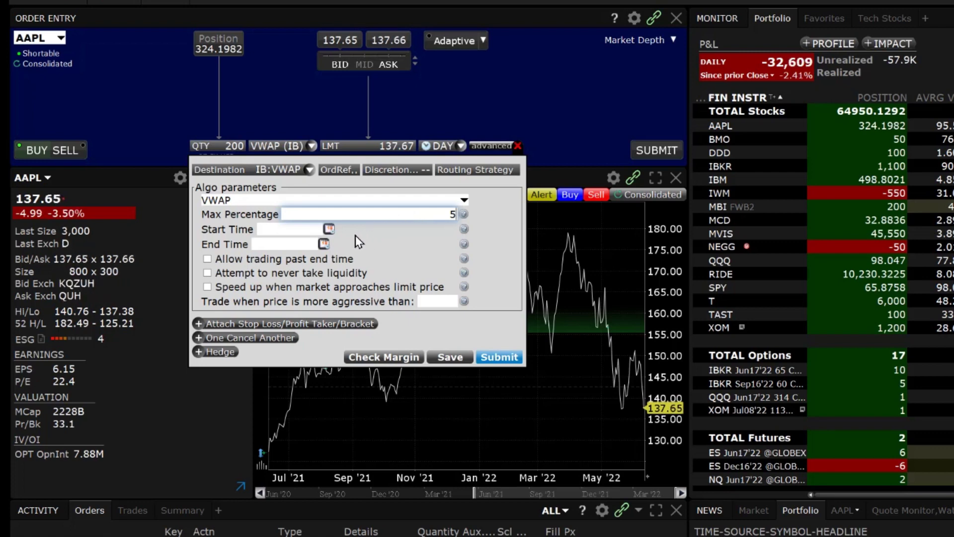
- Set Max Percentage 5.0 and a VWAP window of 11:13:04 to 11:13:14 EST
left_click(330, 228)
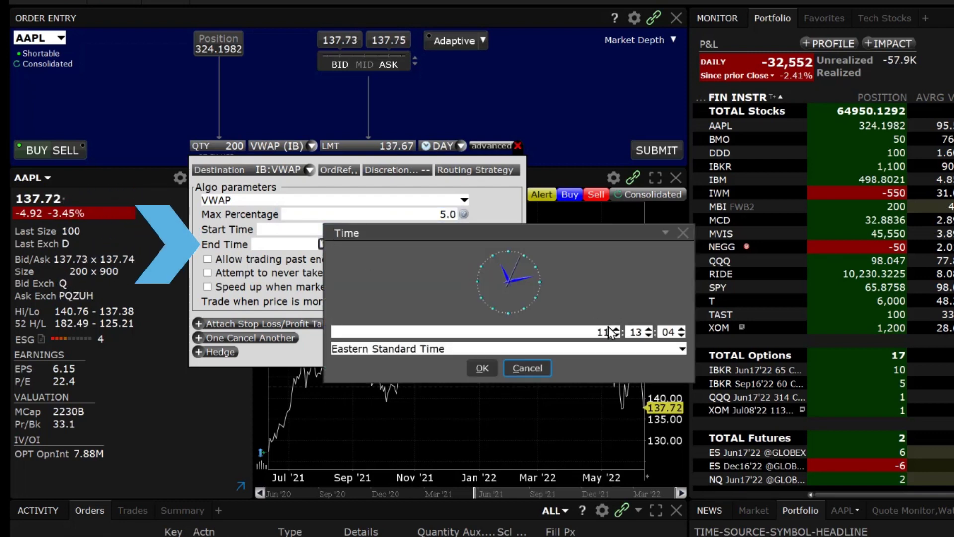
left_click(605, 332)
type("12")
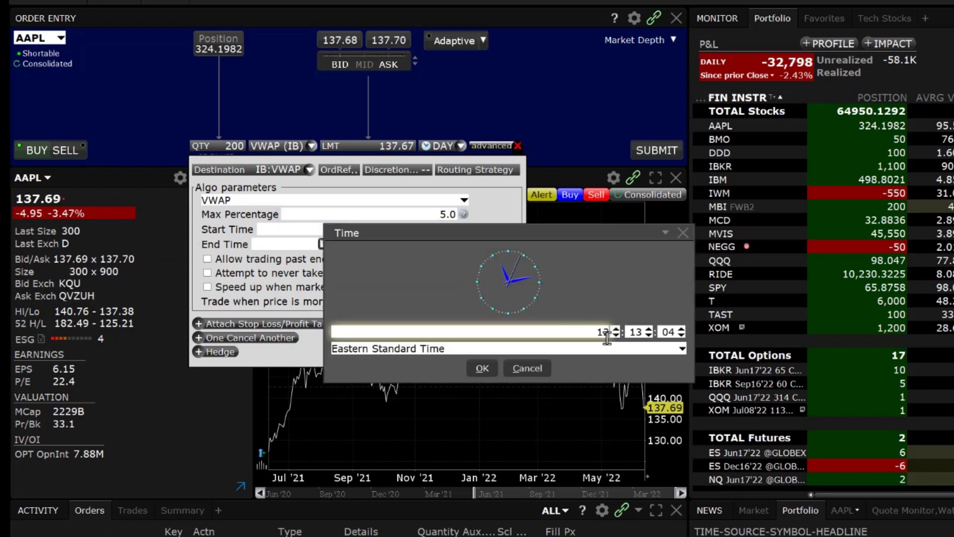
left_click(486, 366)
left_click(322, 244)
type("13")
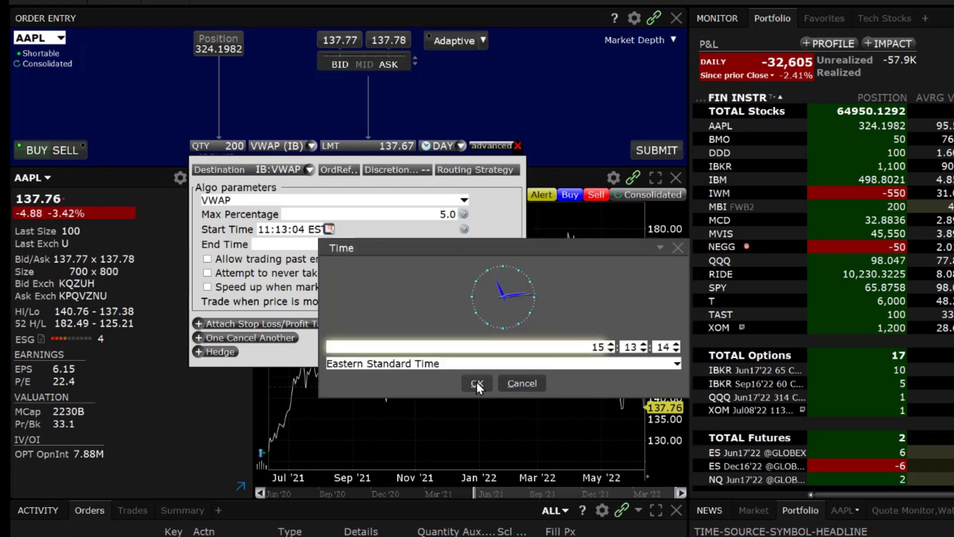
left_click(476, 383)
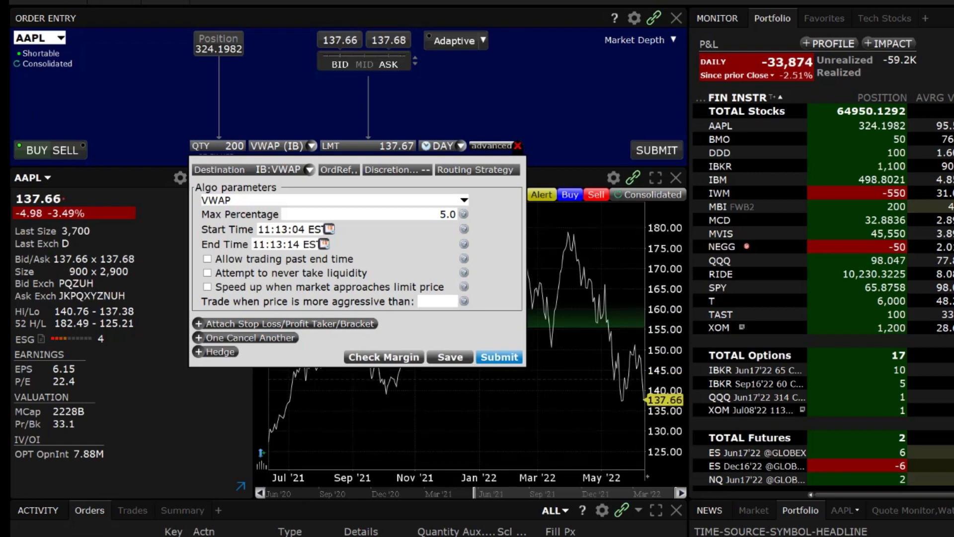
- Enable trading past end time, never taking liquidity, and speeding up near the limit price
left_click(207, 258)
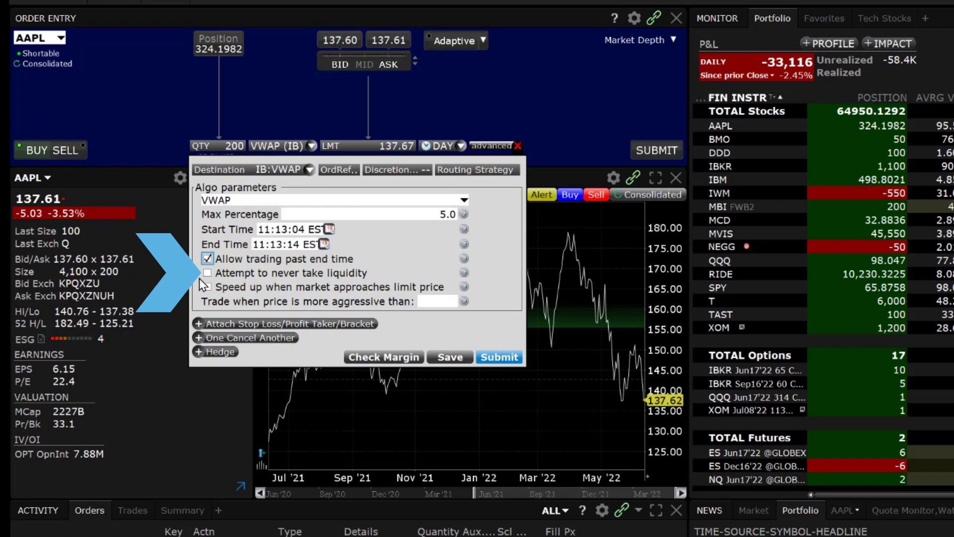
left_click(207, 273)
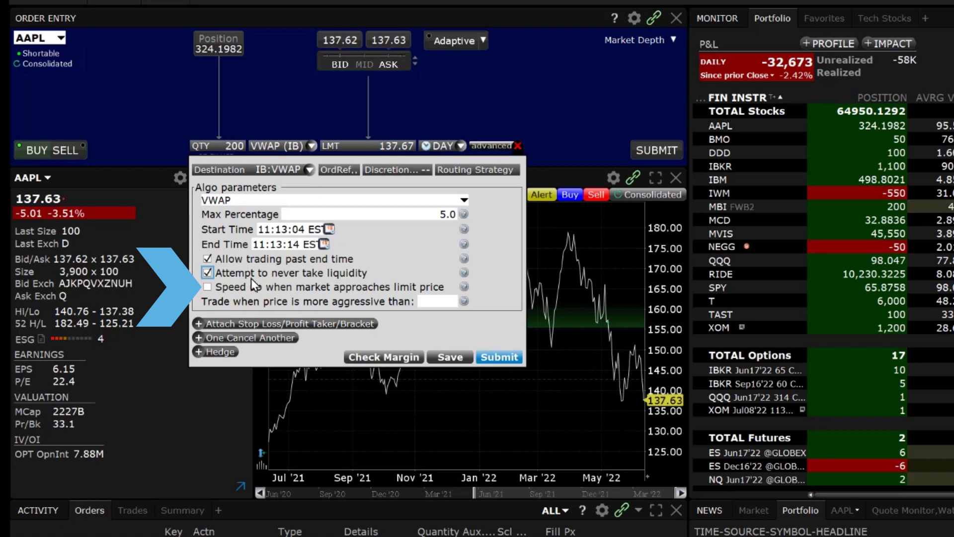
left_click(207, 287)
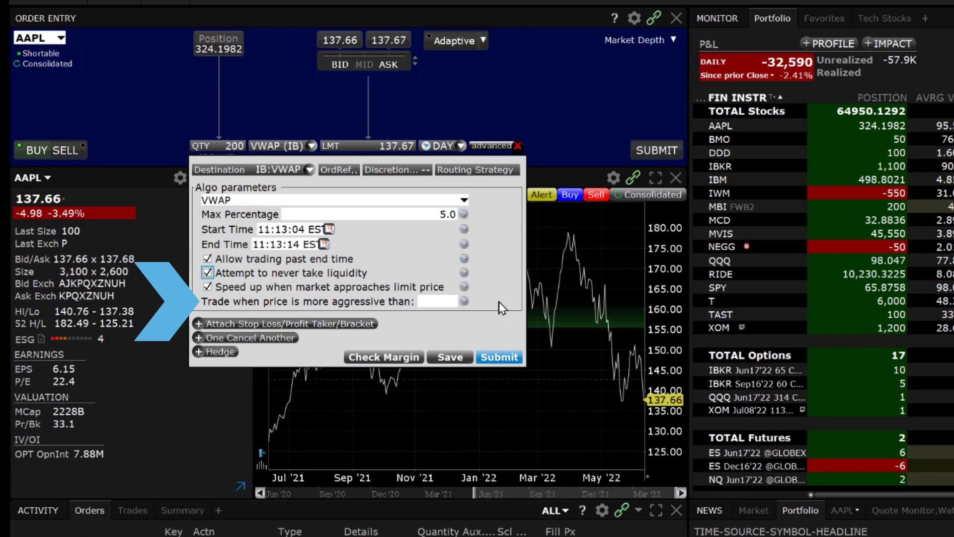
- Close the algo panel, then submit and transmit the 200-share AAPL VWAP buy
left_click(519, 145)
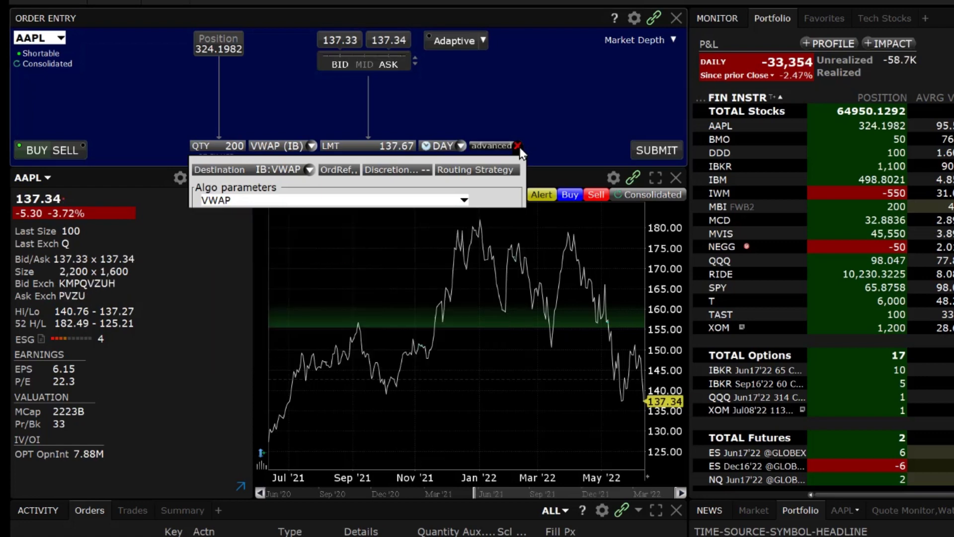
left_click(655, 151)
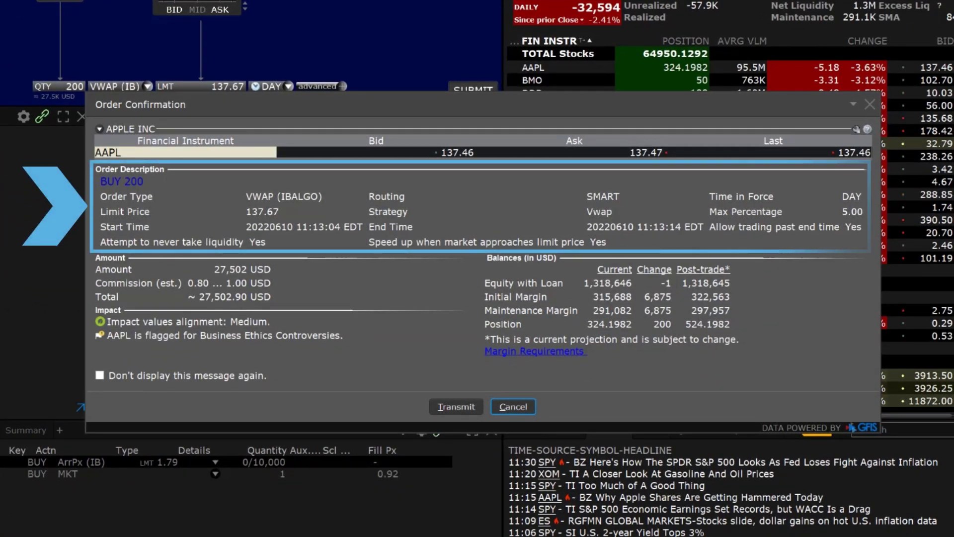
left_click(459, 407)
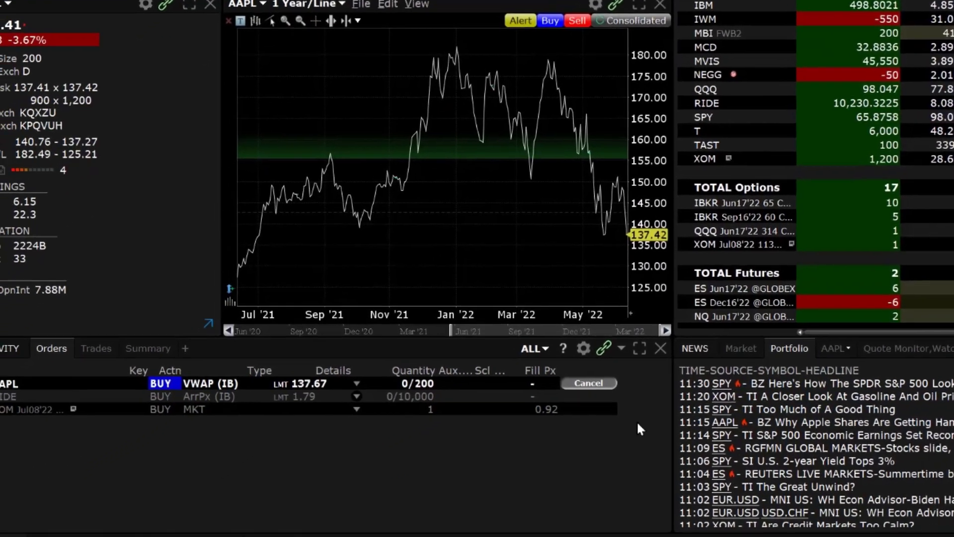